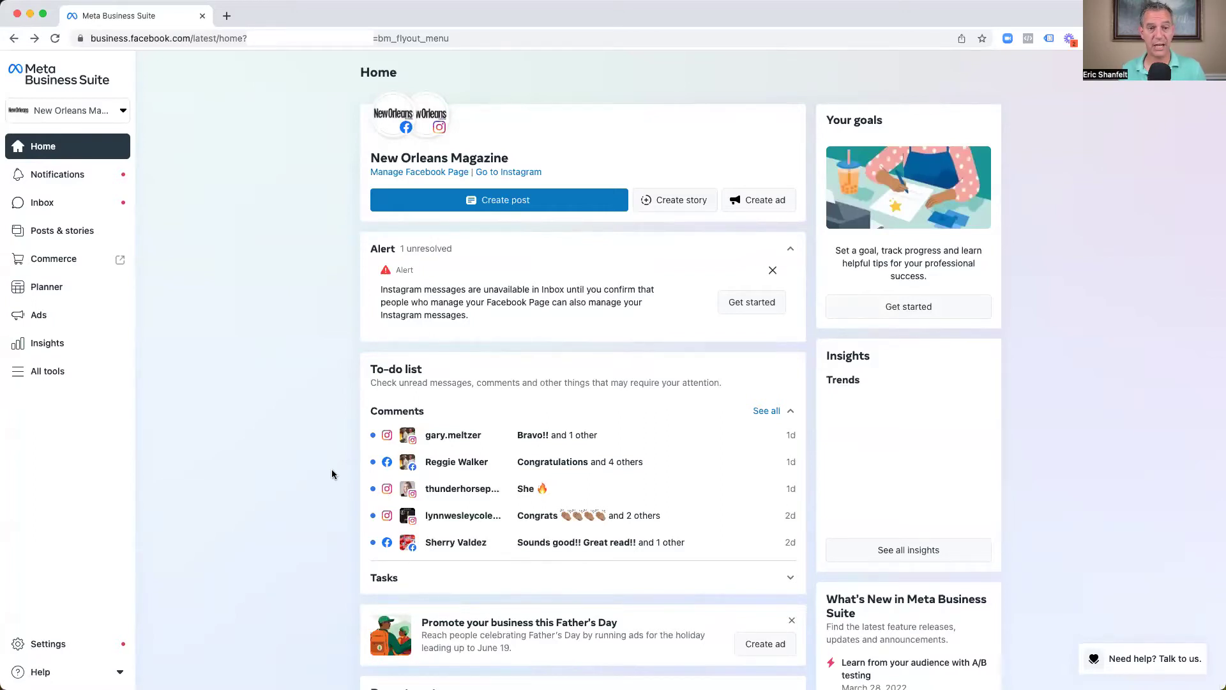
Open the list of ad accounts in the Renaissance Publishing business settings
{"action": "left_click", "coordinate": [40, 672]}
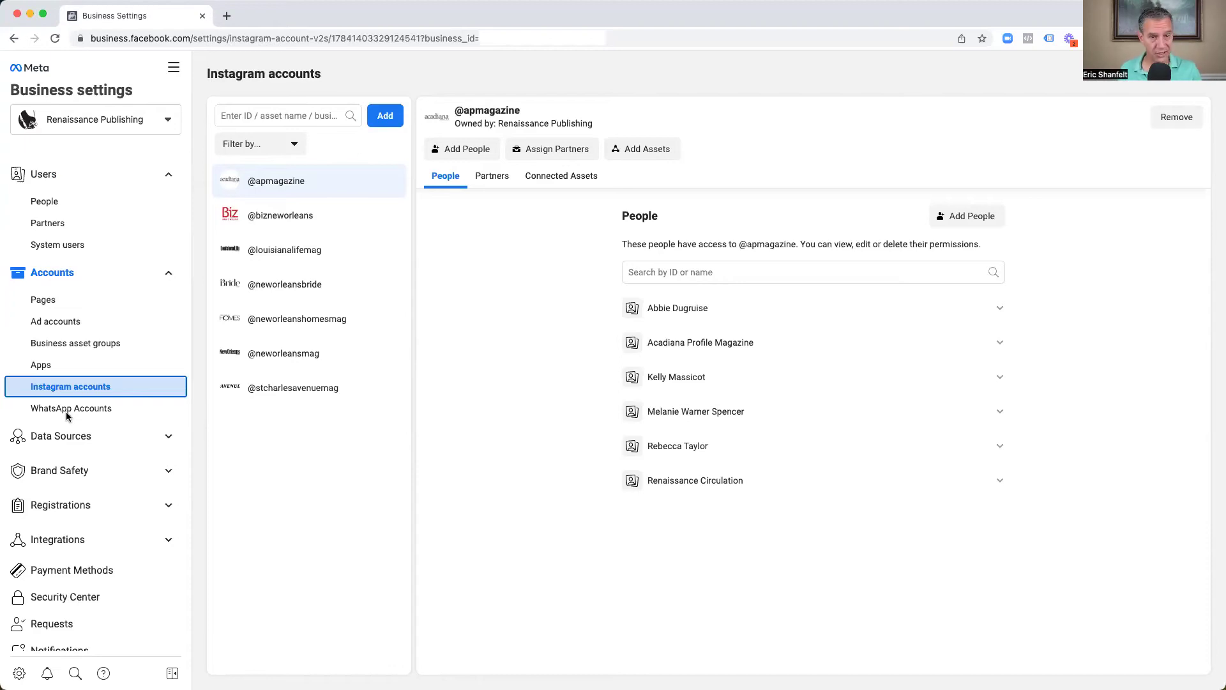
{"action": "left_click", "coordinate": [91, 323]}
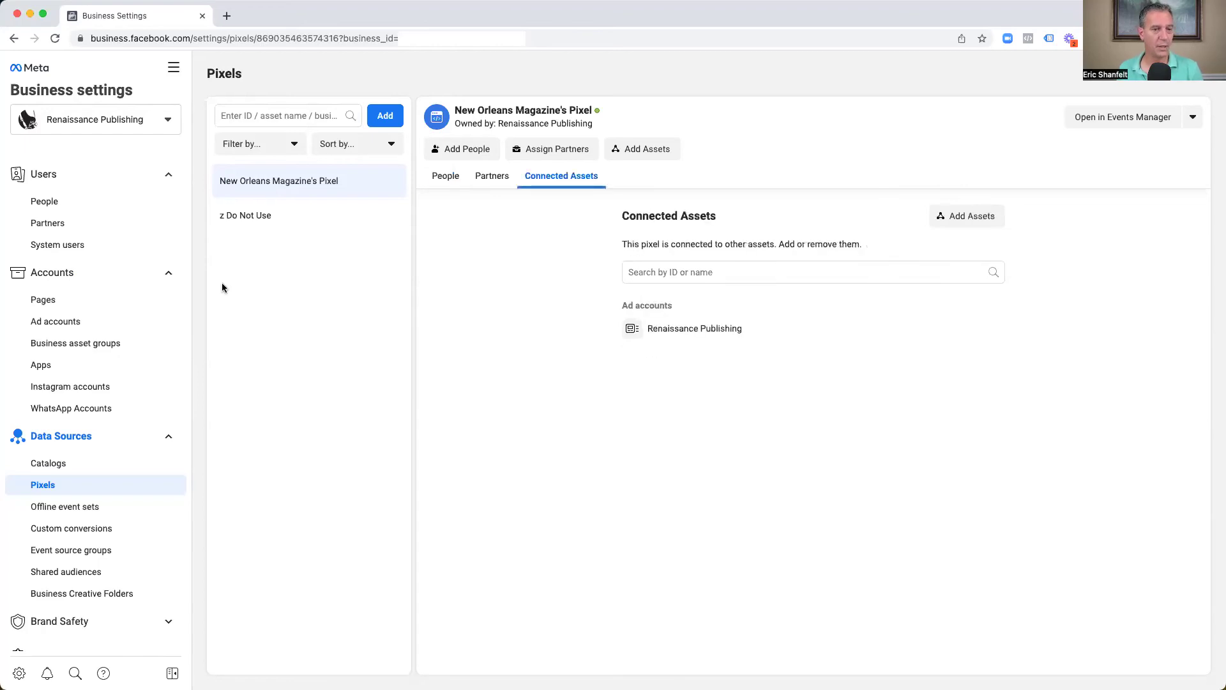
Switch to the Facebook Pixel load time slide, return to it from the linked blog article, and advance the presentation
{"action": "left_click", "coordinate": [264, 283]}
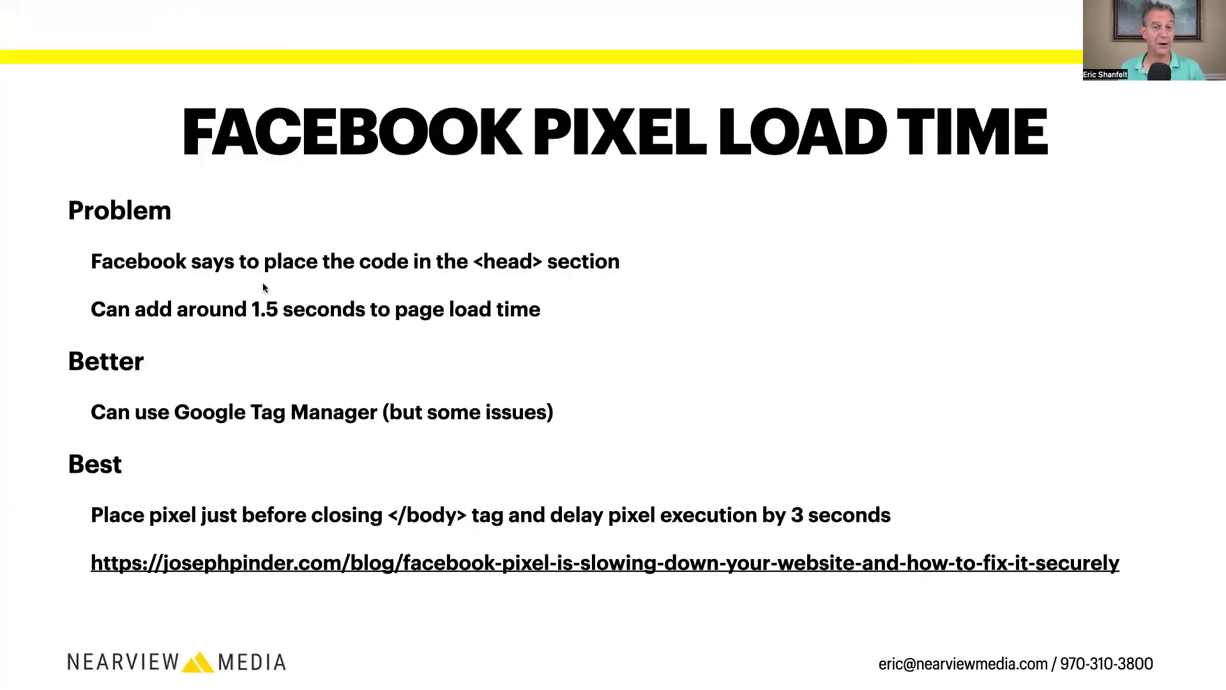
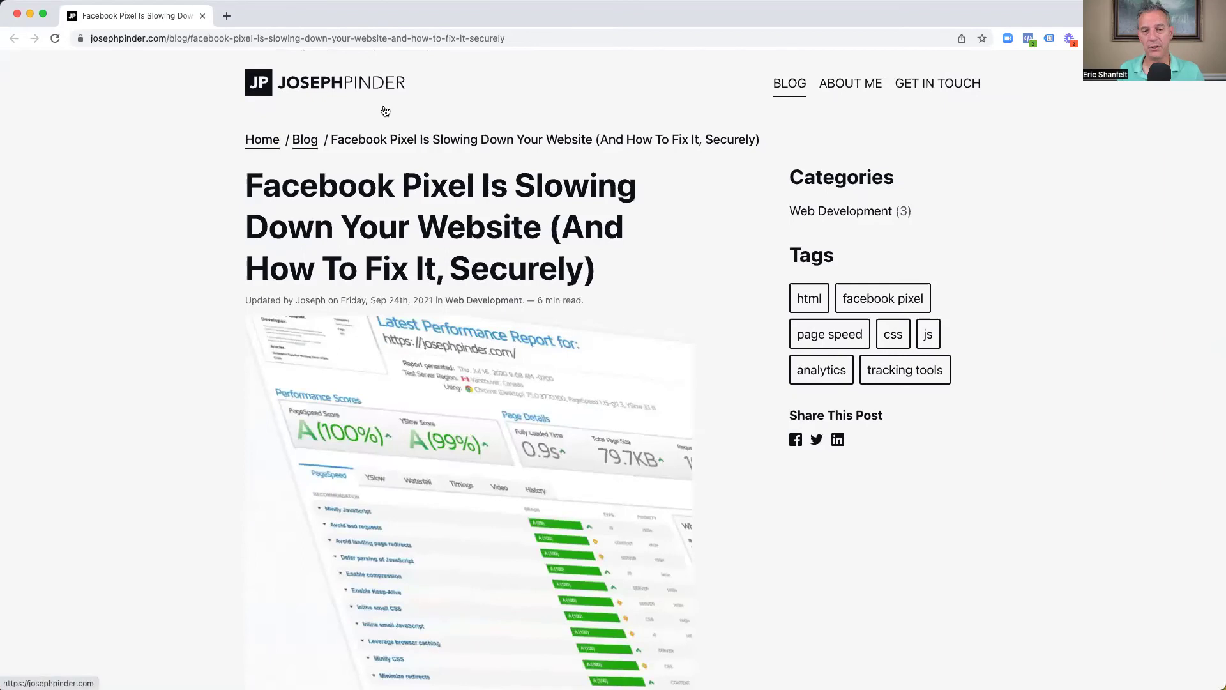
{"action": "key", "text": "super+Tab"}
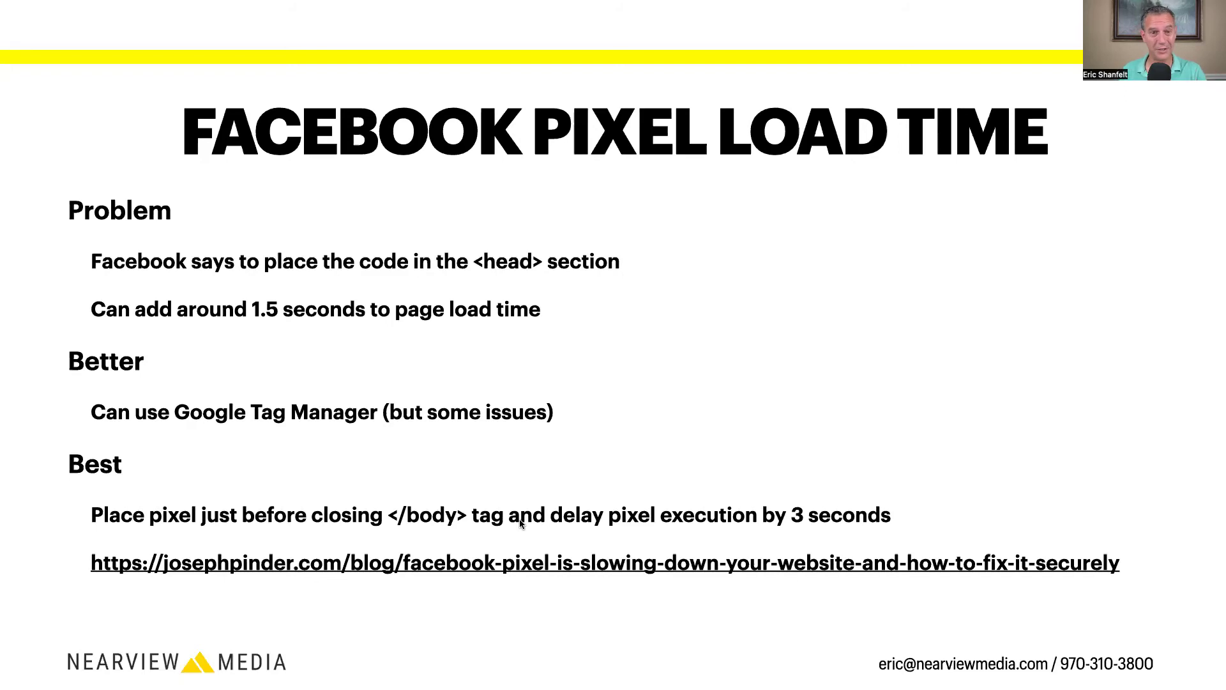
{"action": "key", "text": "Right"}
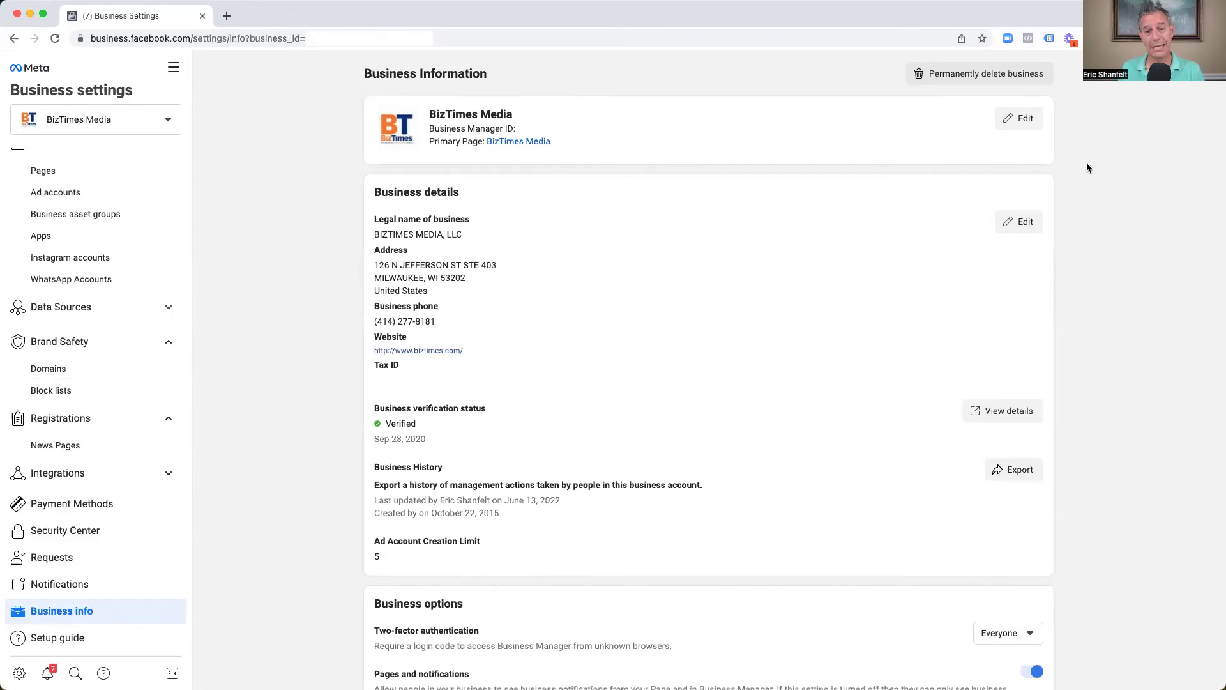
Review the BizTimes Media business information and move on to the Facebook News slide
{"action": "key", "text": "super+Tab"}
{"action": "key", "text": "super+Tab"}
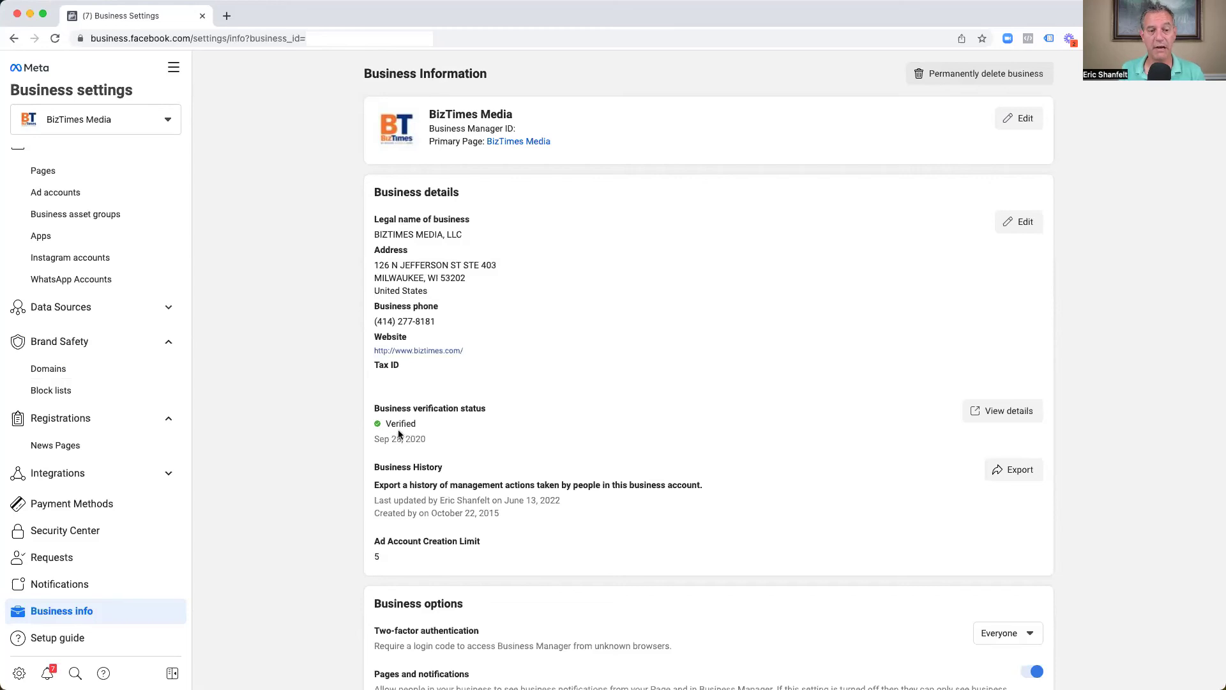
{"action": "left_click", "coordinate": [339, 388]}
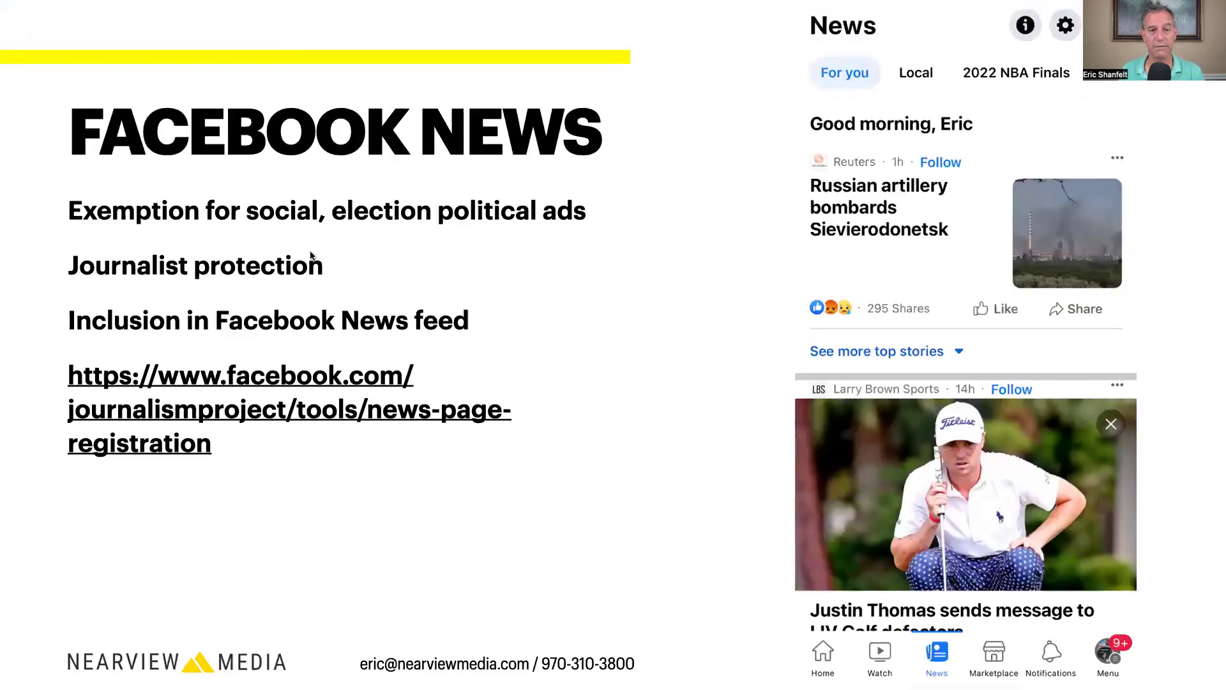
{"action": "key", "text": "Left"}
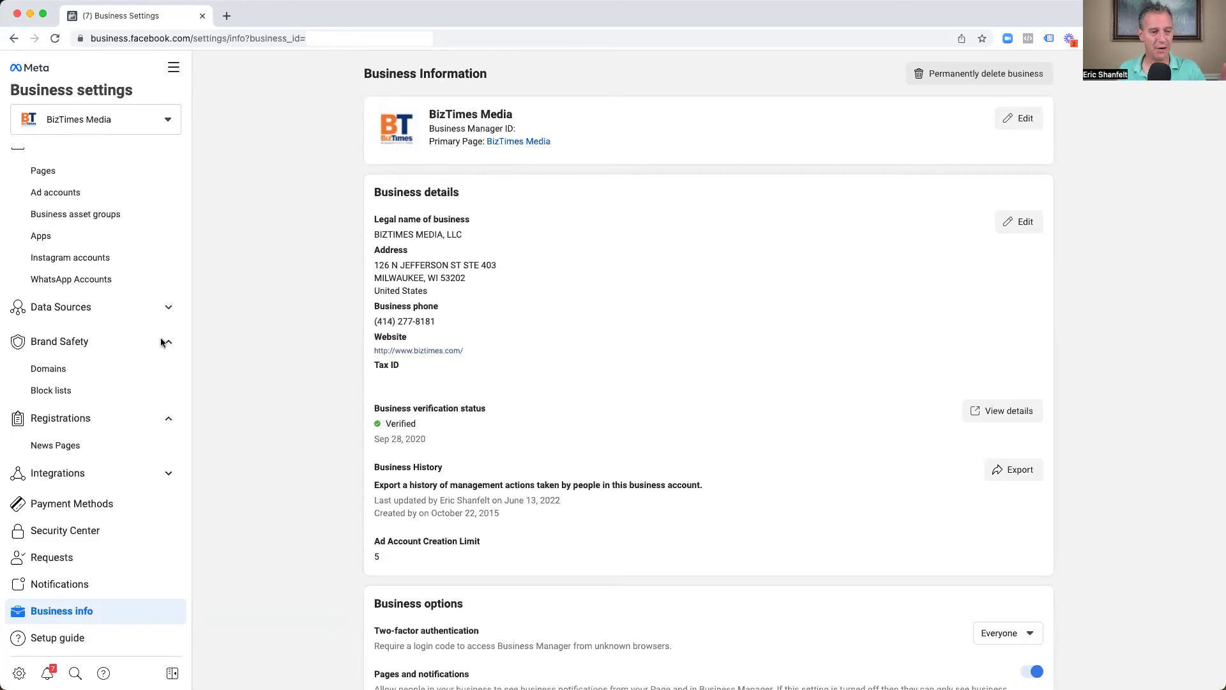
{"action": "key", "text": "Right"}
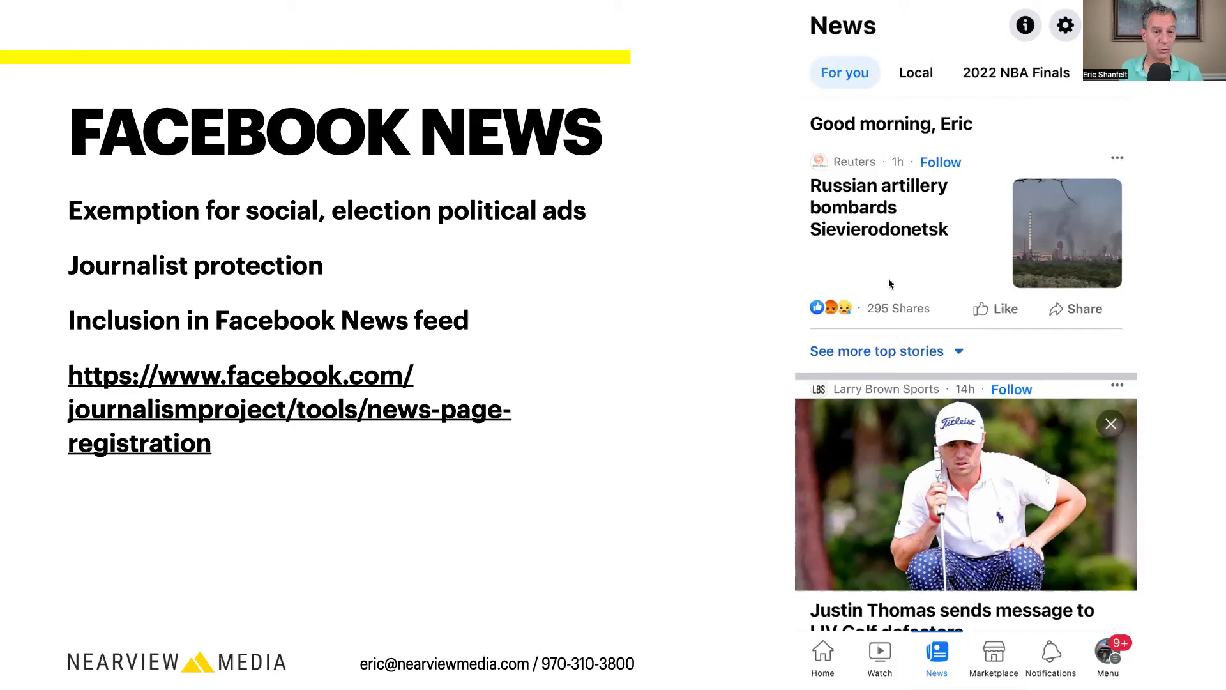
Open the news page registration site linked on the Facebook News slide and go to its Get Started instructions
{"action": "left_click", "coordinate": [269, 382]}
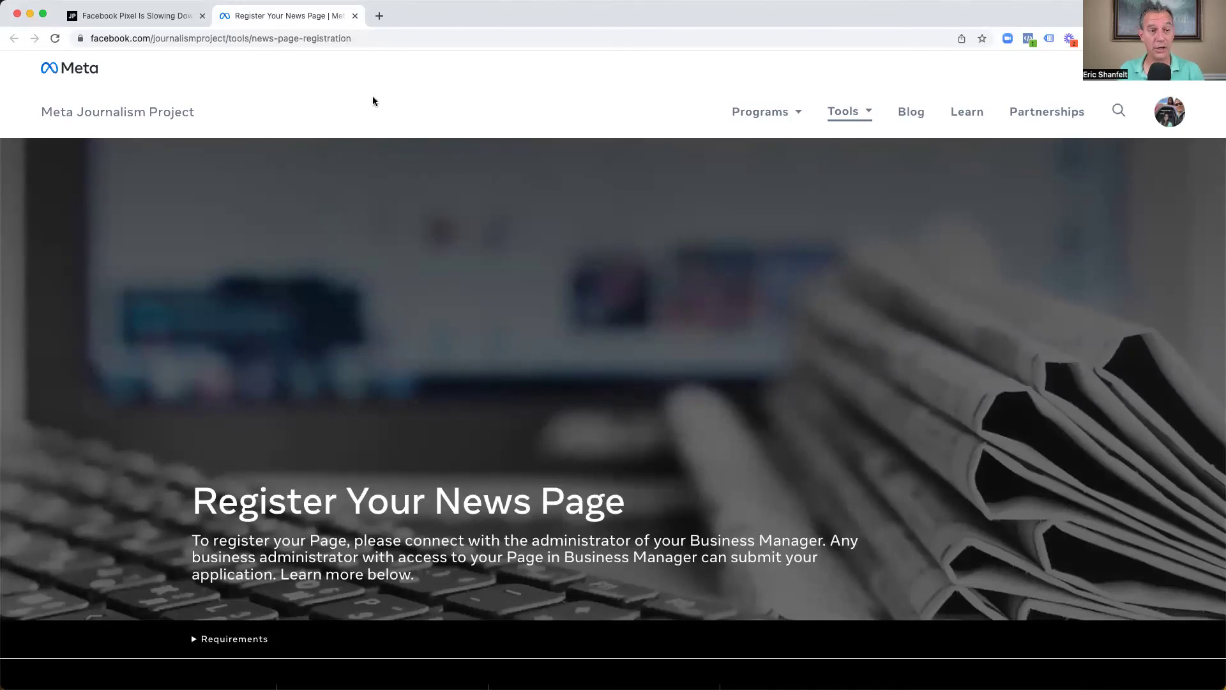
{"action": "scroll", "coordinate": [607, 162], "scroll_direction": "down", "scroll_amount": 5}
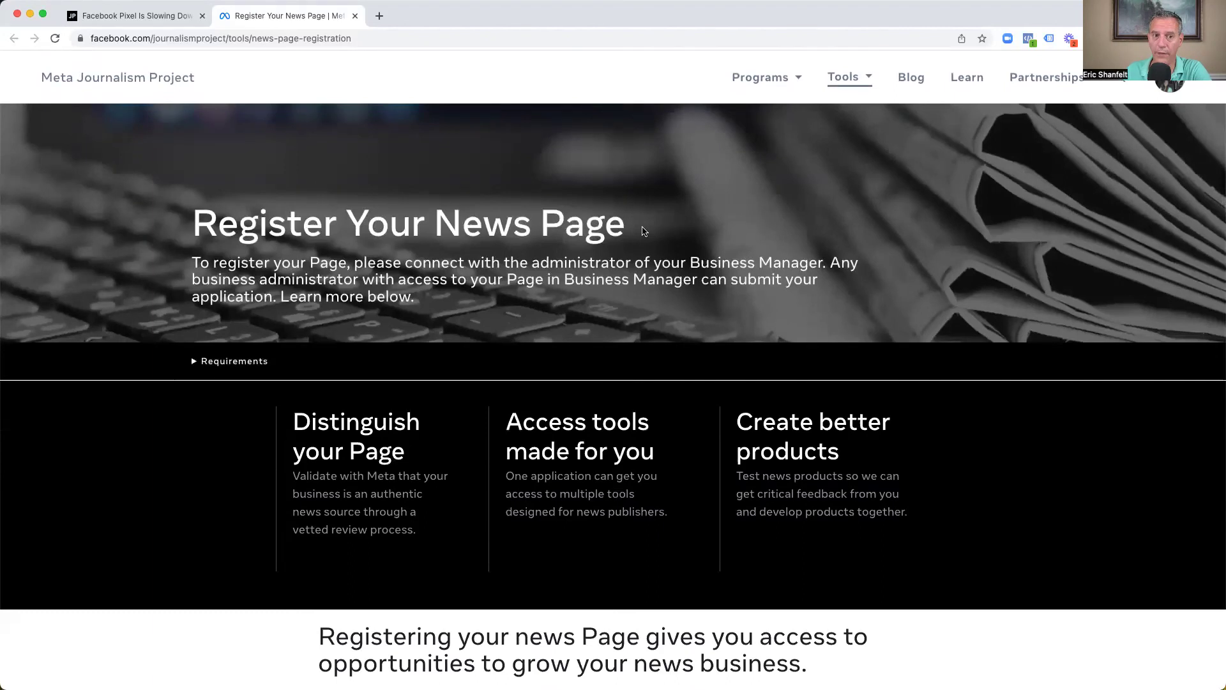
{"action": "scroll", "coordinate": [642, 231], "scroll_direction": "down", "scroll_amount": 8}
{"action": "scroll", "coordinate": [641, 226], "scroll_direction": "down", "scroll_amount": 7}
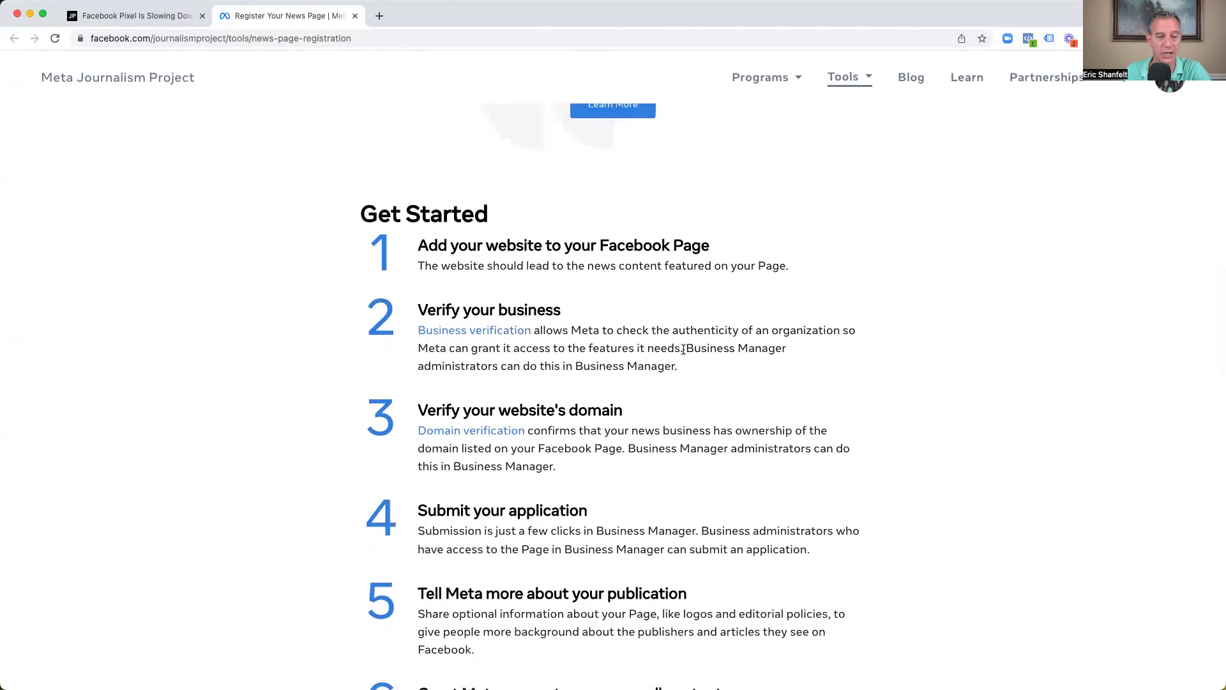
Examine the six Get Started instructions, including business verification, website domain verification and paywall content access
{"action": "left_click_drag", "start_coordinate": [451, 310], "coordinate": [630, 345]}
{"action": "left_click_drag", "start_coordinate": [438, 404], "coordinate": [665, 461]}
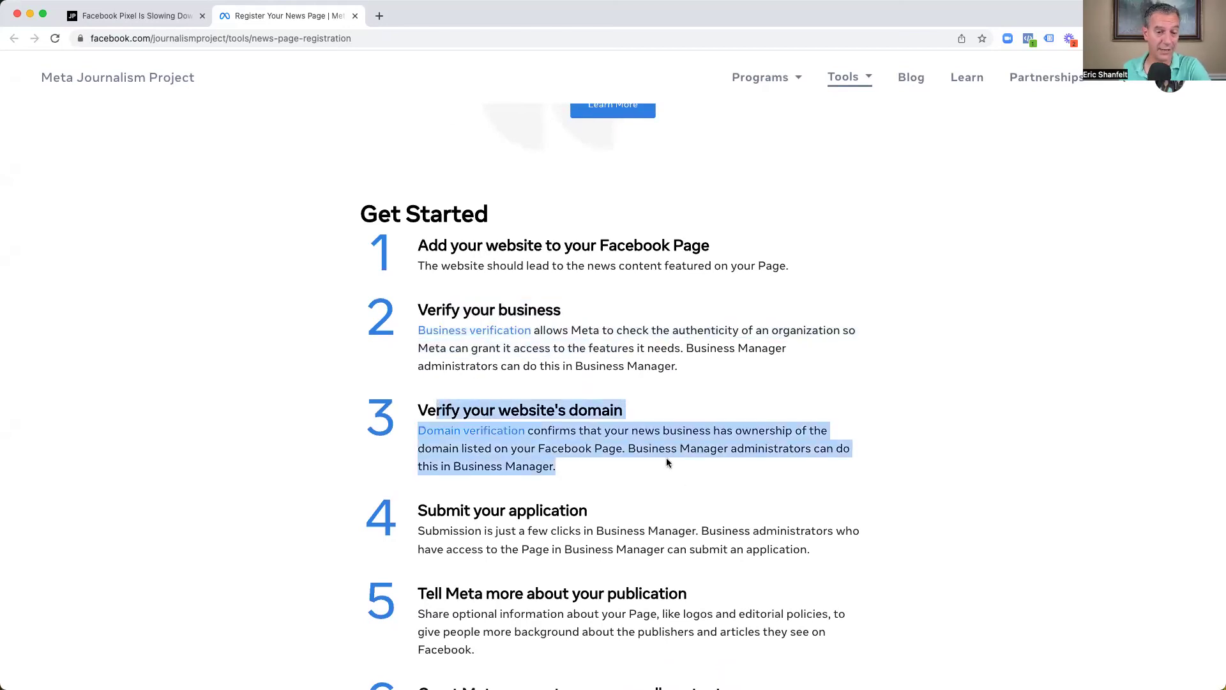
{"action": "left_click", "coordinate": [666, 458]}
{"action": "scroll", "coordinate": [665, 459], "scroll_direction": "down", "scroll_amount": 3}
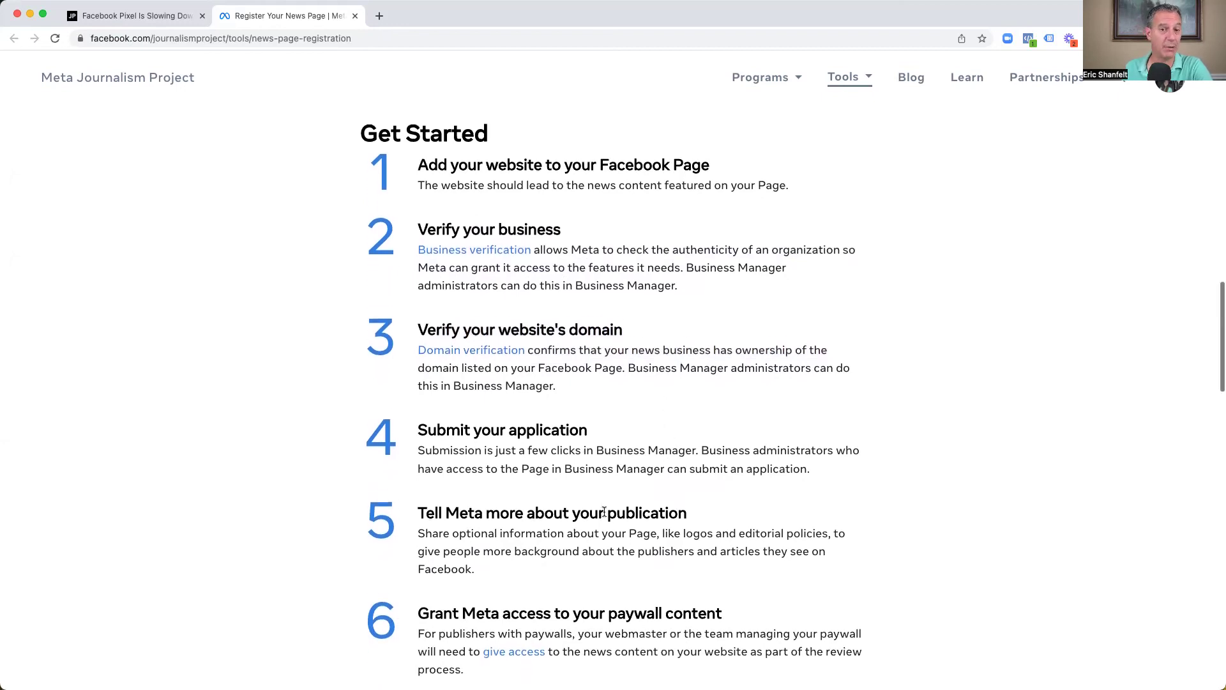
{"action": "scroll", "coordinate": [530, 613], "scroll_direction": "down", "scroll_amount": 1}
{"action": "left_click_drag", "start_coordinate": [523, 598], "coordinate": [628, 440]}
{"action": "left_click", "coordinate": [630, 419]}
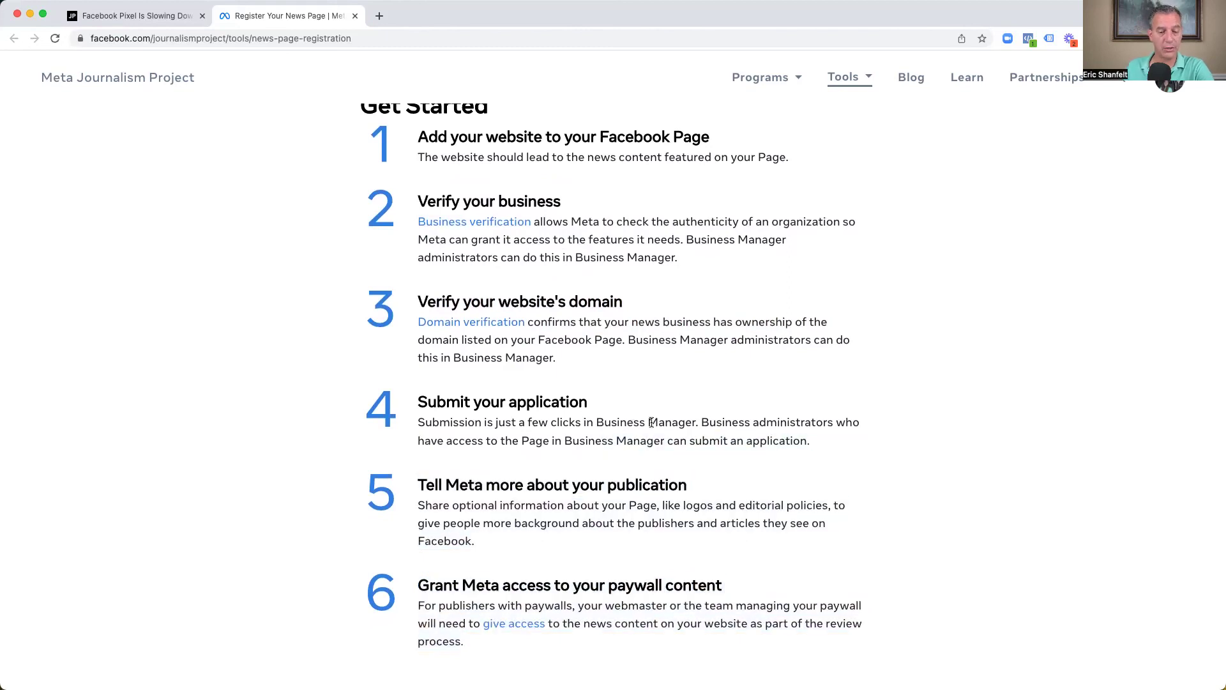
{"action": "scroll", "coordinate": [652, 423], "scroll_direction": "up", "scroll_amount": 1}
{"action": "scroll", "coordinate": [652, 425], "scroll_direction": "up", "scroll_amount": 1}
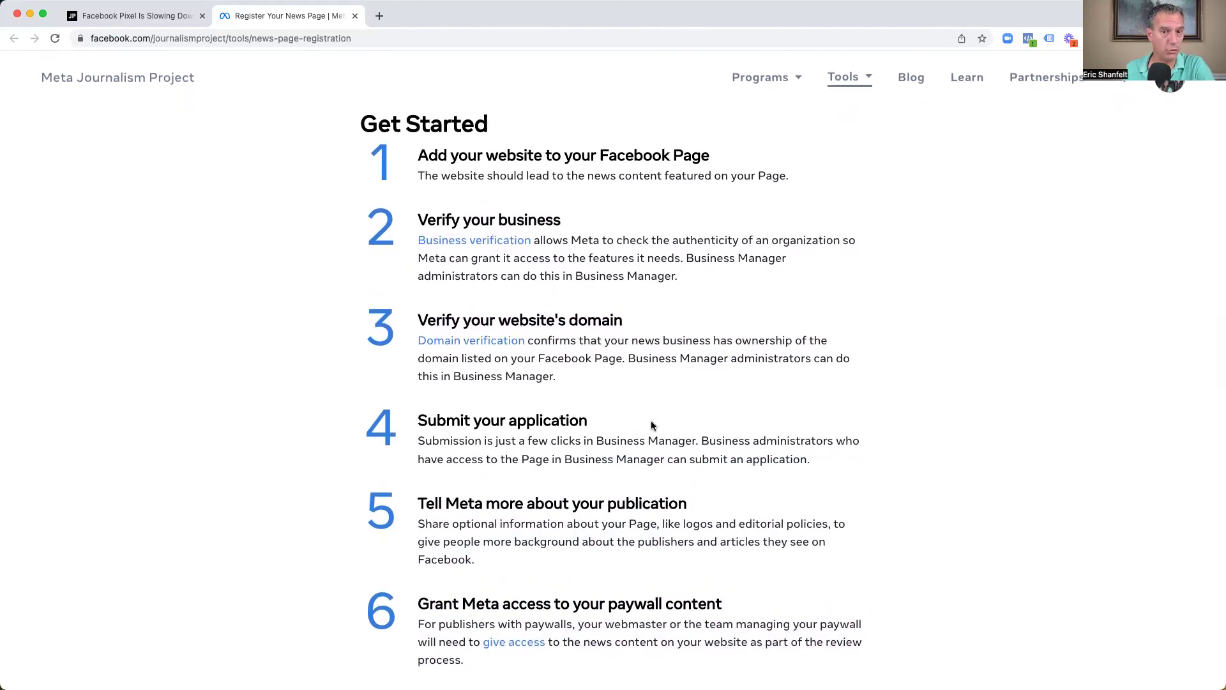
Review the registration page again from its introduction to the Get Started section and briefly check the Facebook Pixel article
{"action": "scroll", "coordinate": [652, 424], "scroll_direction": "up", "scroll_amount": 10}
{"action": "scroll", "coordinate": [652, 428], "scroll_direction": "up", "scroll_amount": 10}
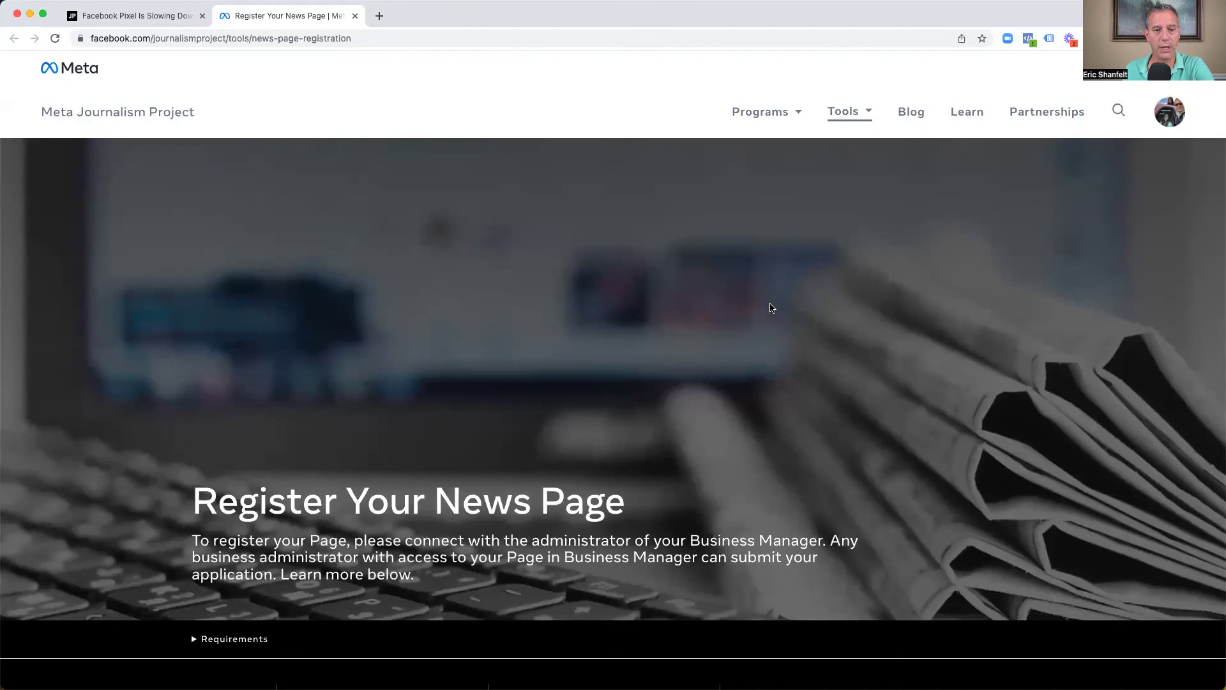
{"action": "scroll", "coordinate": [760, 293], "scroll_direction": "down", "scroll_amount": 5}
{"action": "scroll", "coordinate": [751, 284], "scroll_direction": "down", "scroll_amount": 10}
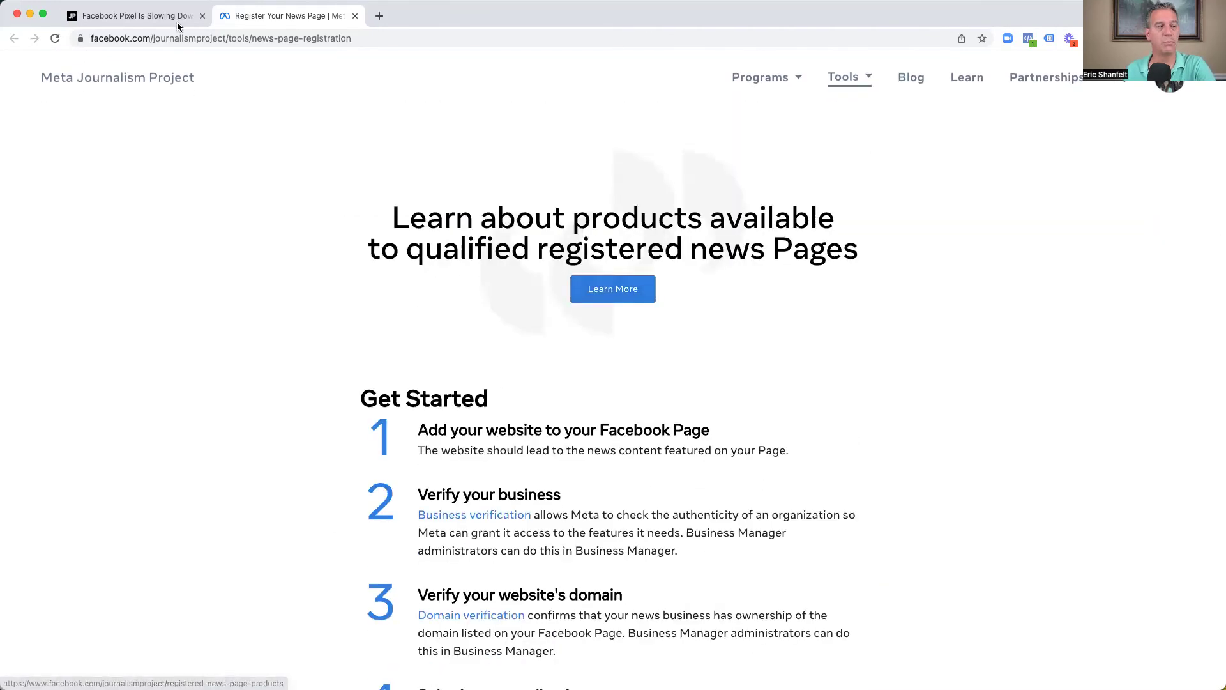
{"action": "left_click", "coordinate": [135, 15]}
{"action": "left_click", "coordinate": [243, 17]}
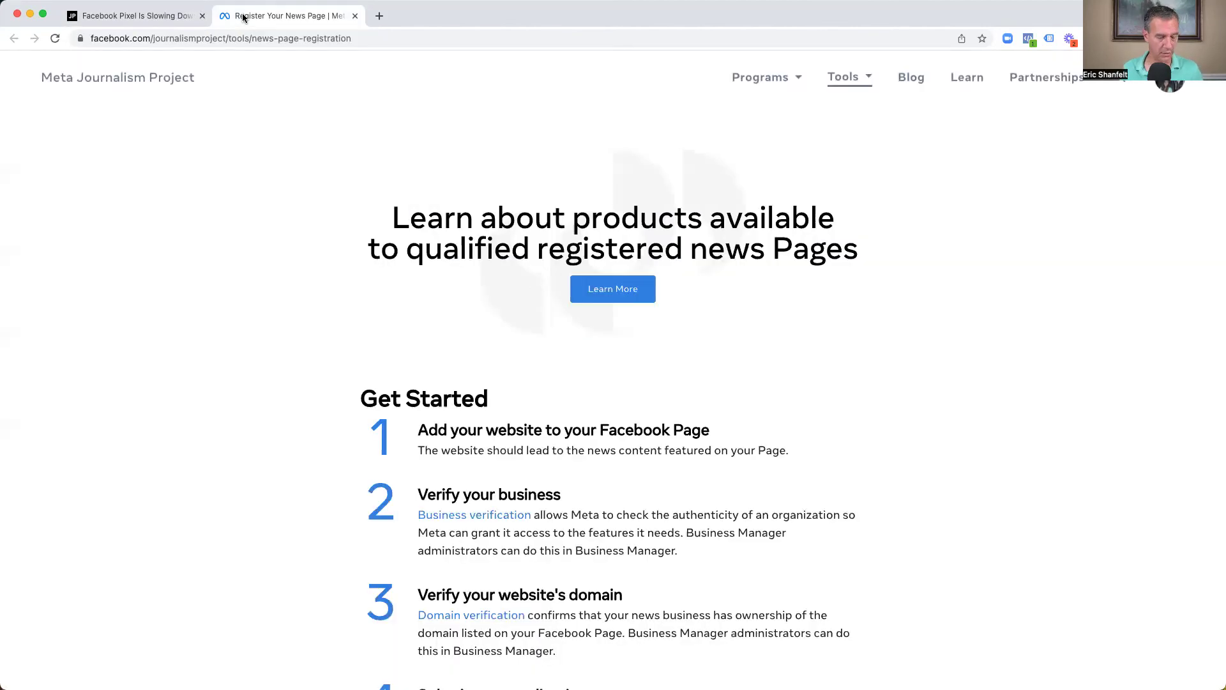
Return to the presentation, advance past the Facebook News slide, and open the Security Center for BizTimes Media
{"action": "key", "text": "super+Tab"}
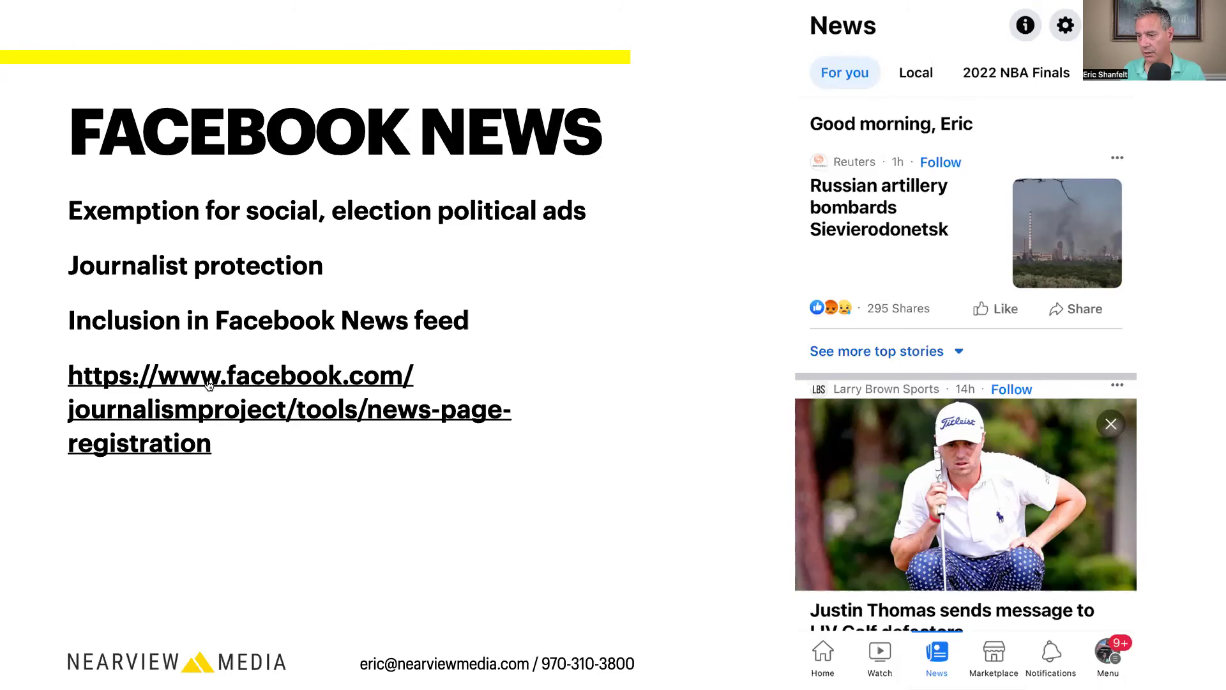
{"action": "key", "text": "Right"}
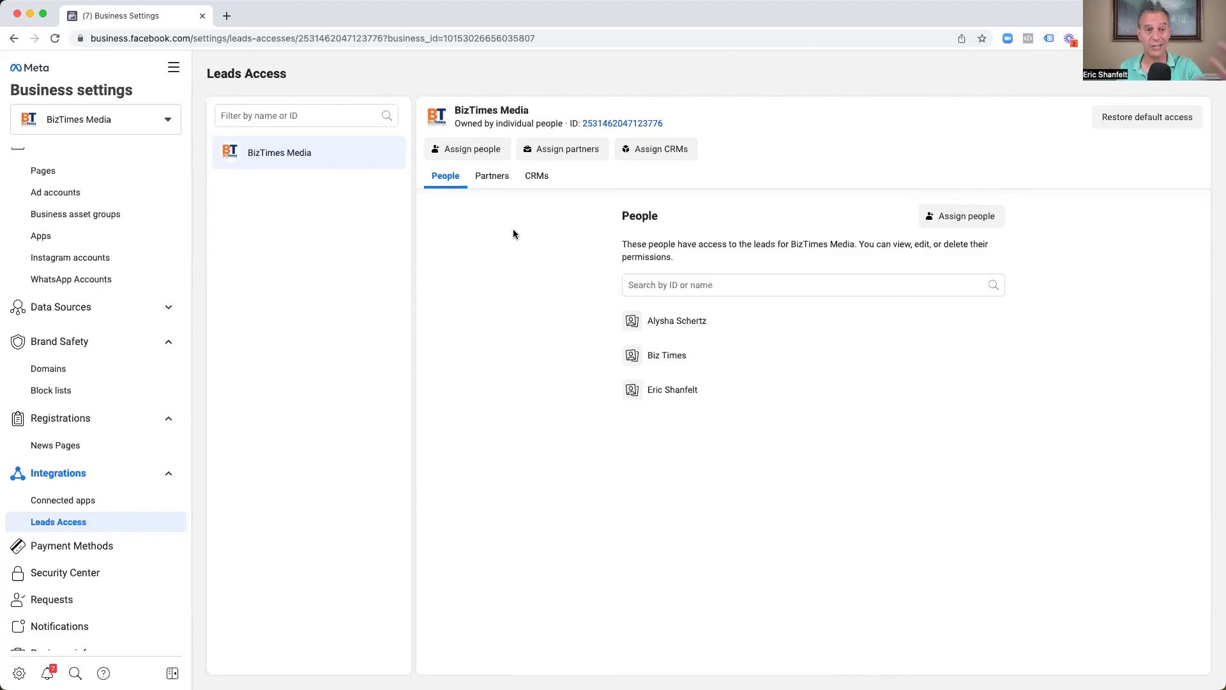
{"action": "left_click", "coordinate": [65, 572]}
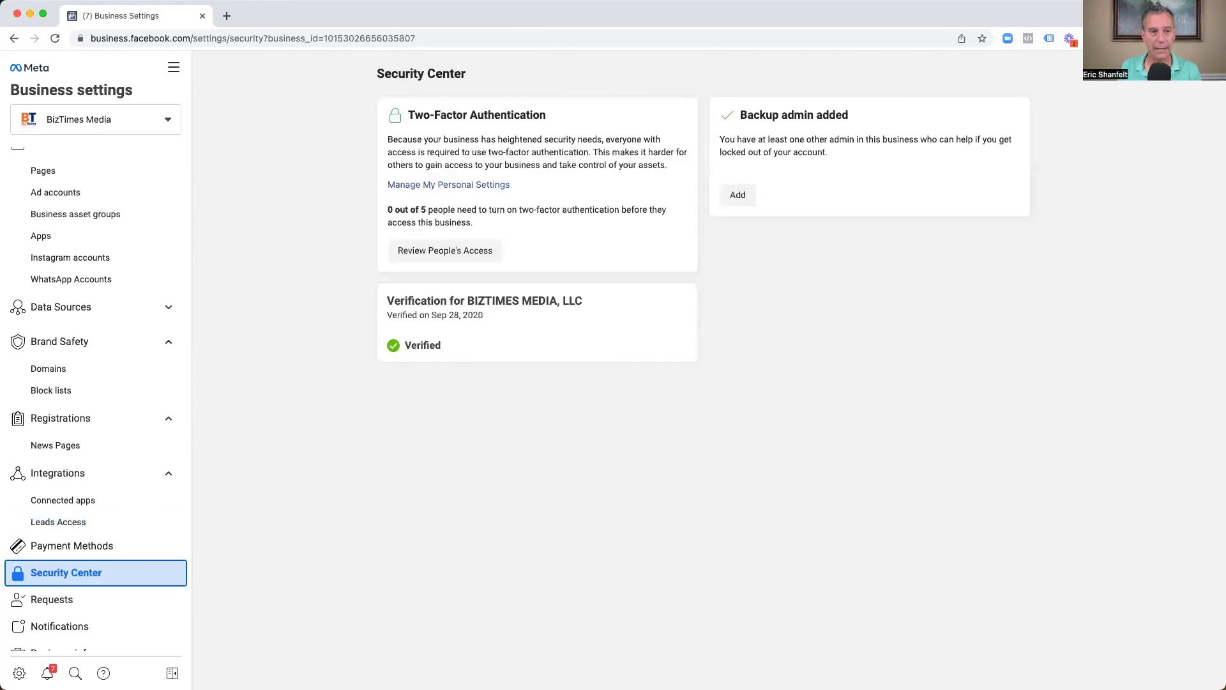